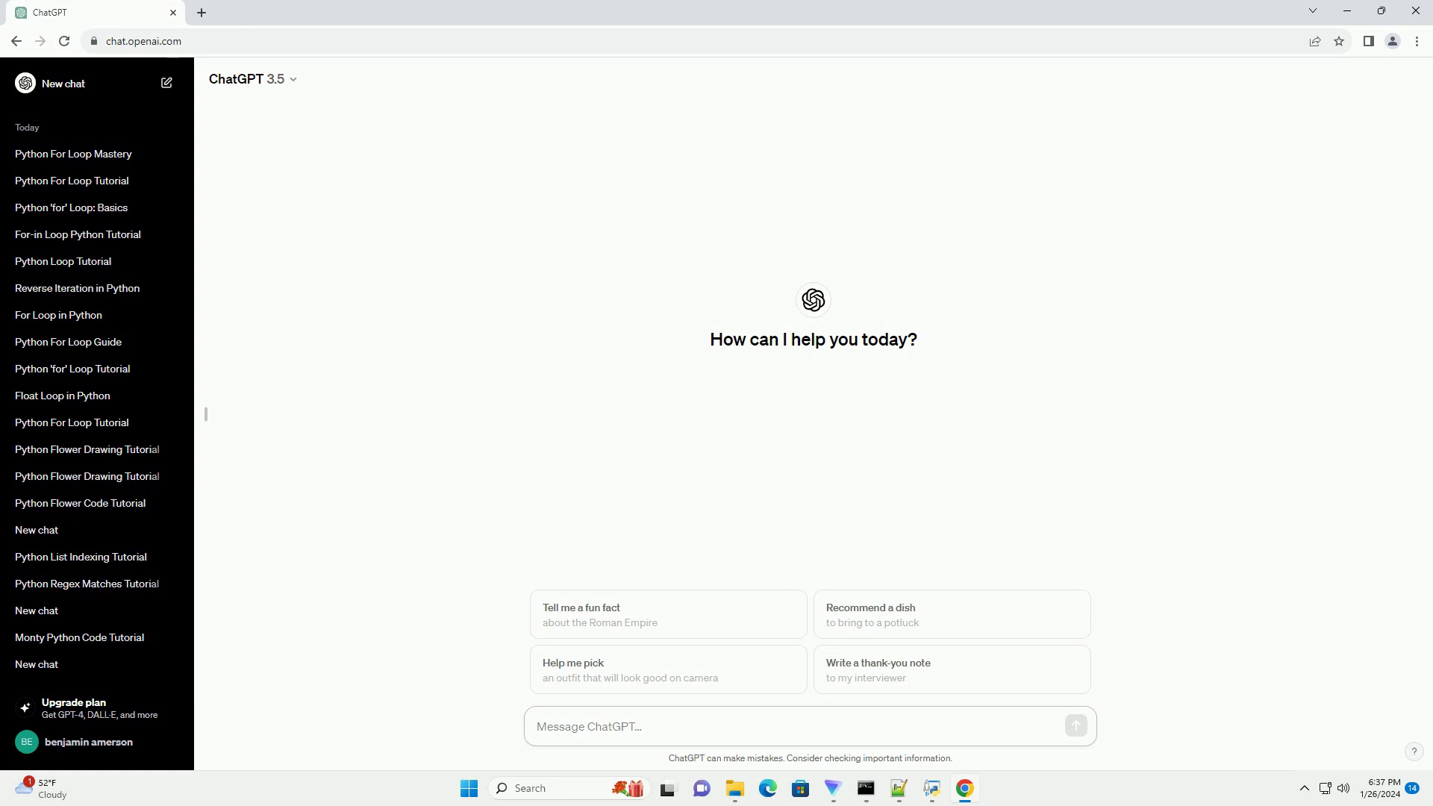
{"action": "type", "text": "write an informative tutorial about for number in range python with code example"}
- Send the prompt asking for a Python 'for number in range' tutorial with code examples
{"action": "key", "text": "Return"}
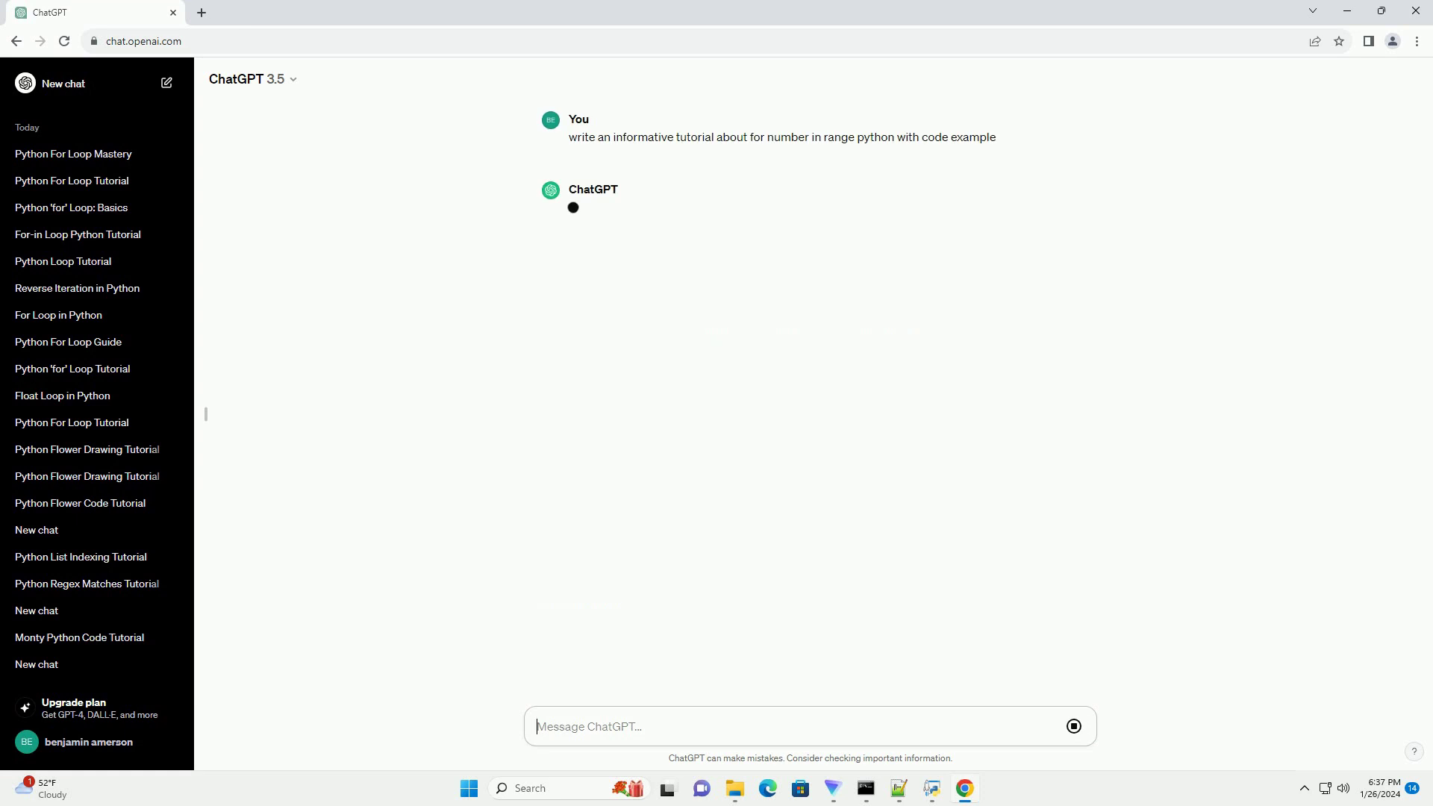